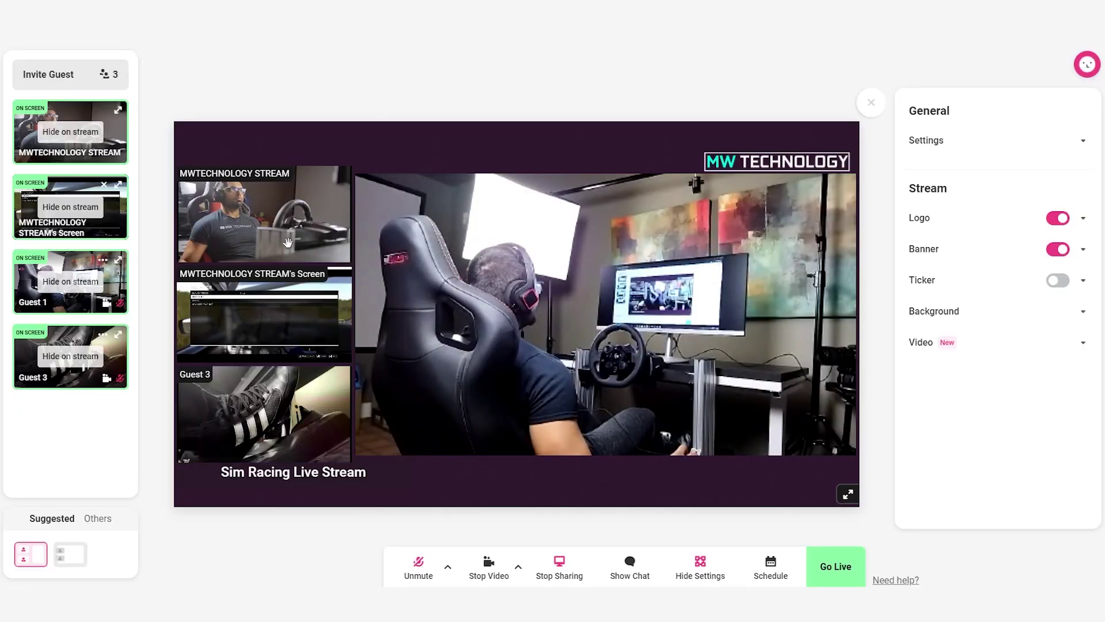
# Swap the host camera and the other source feeds through the stream's large main slot, and collapse the banner options
pyautogui.moveTo(287, 242); pyautogui.dragTo(553, 314)
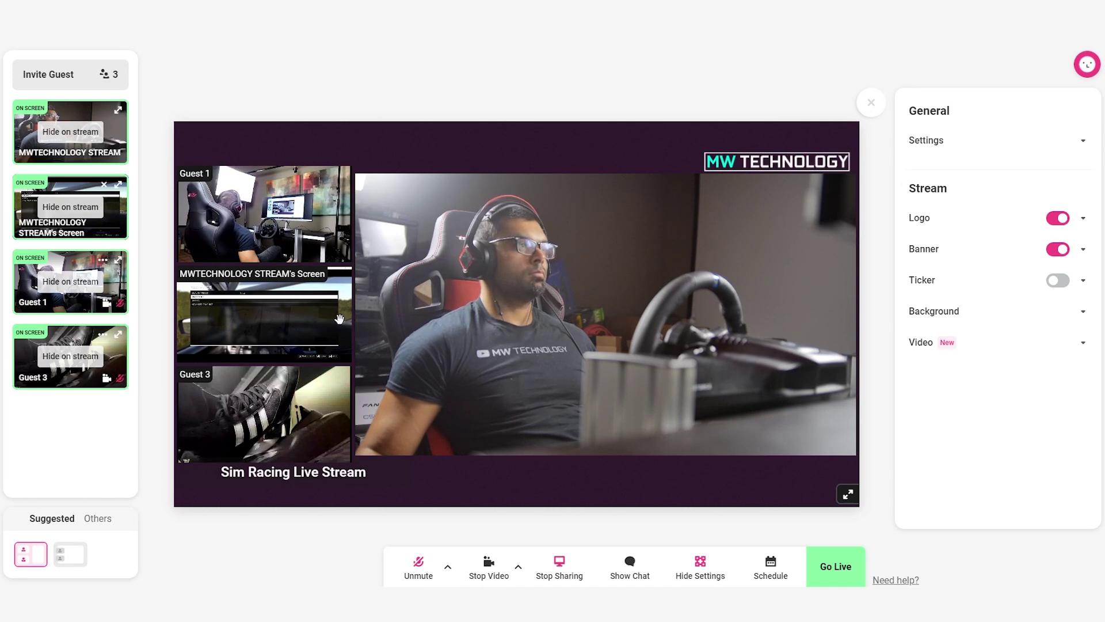
pyautogui.moveTo(322, 319); pyautogui.dragTo(472, 368)
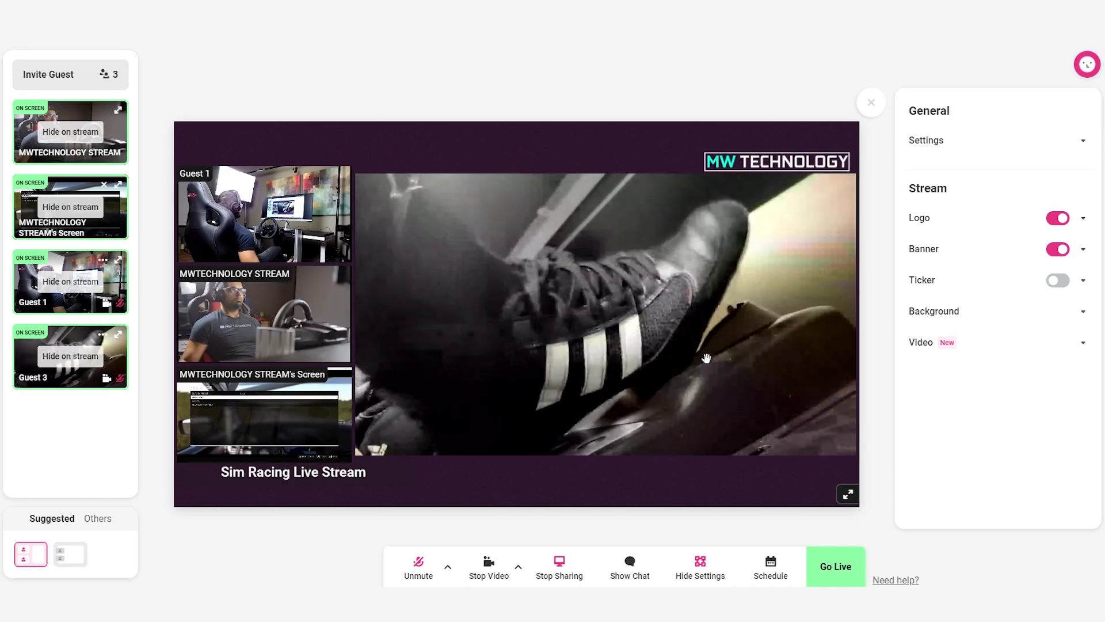
pyautogui.moveTo(288, 242); pyautogui.dragTo(639, 302)
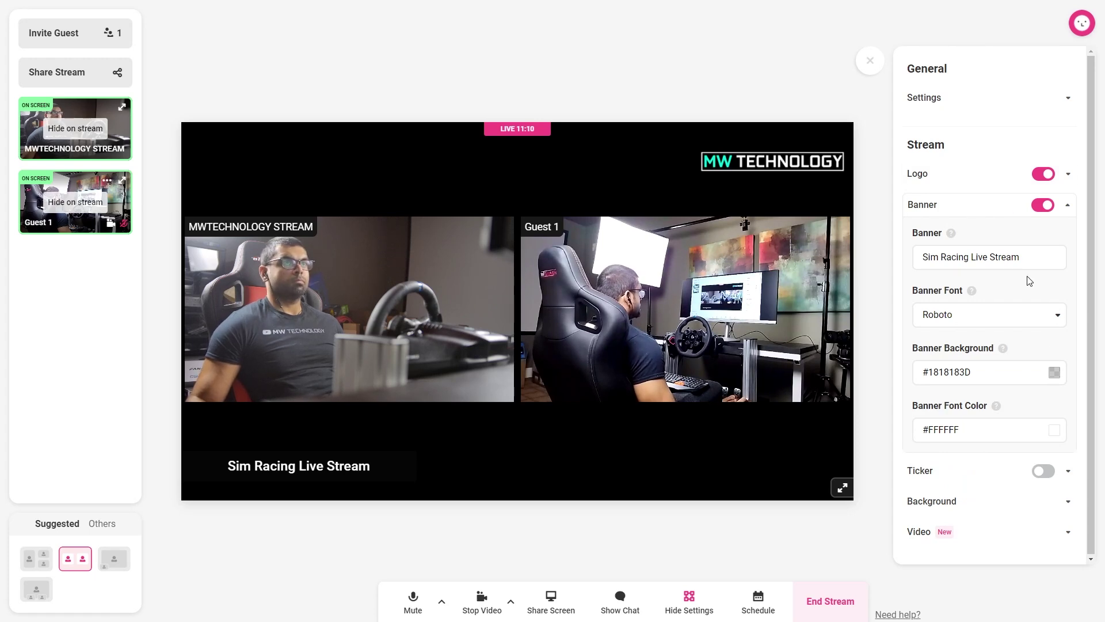
pyautogui.click(1068, 208)
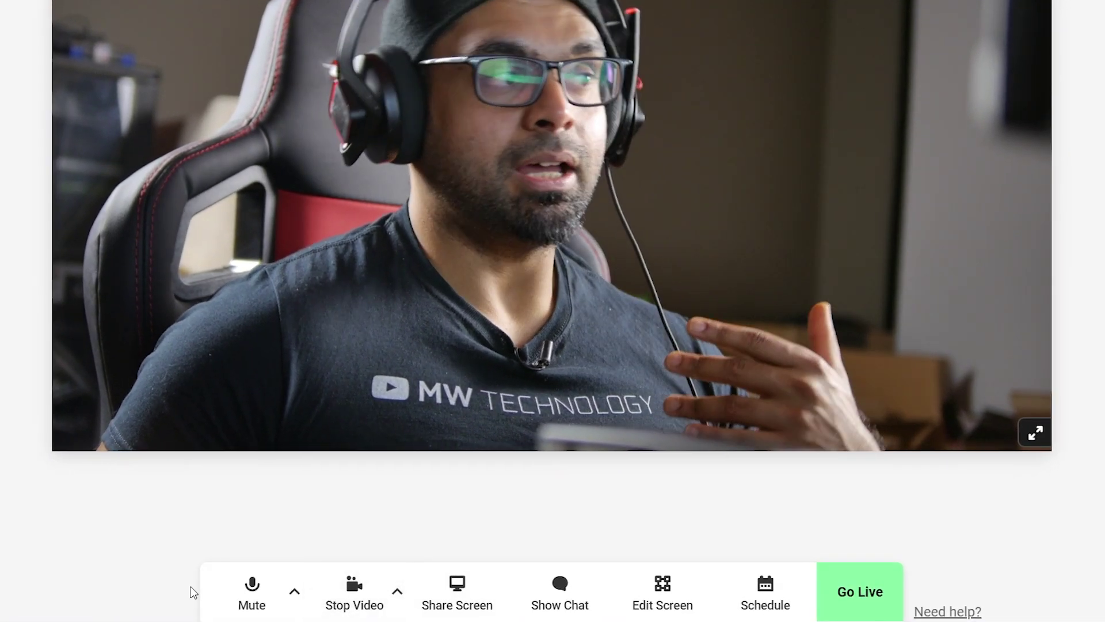
# Mute and unmute the microphone, and review the audio input and camera device choices
pyautogui.click(253, 595)
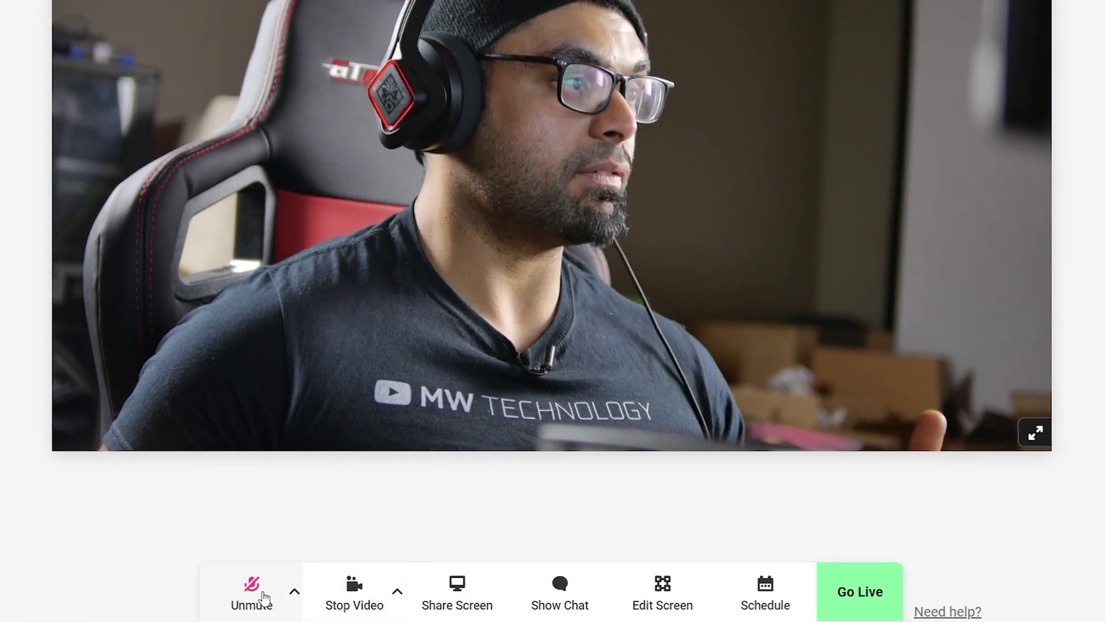
pyautogui.click(256, 597)
pyautogui.click(294, 593)
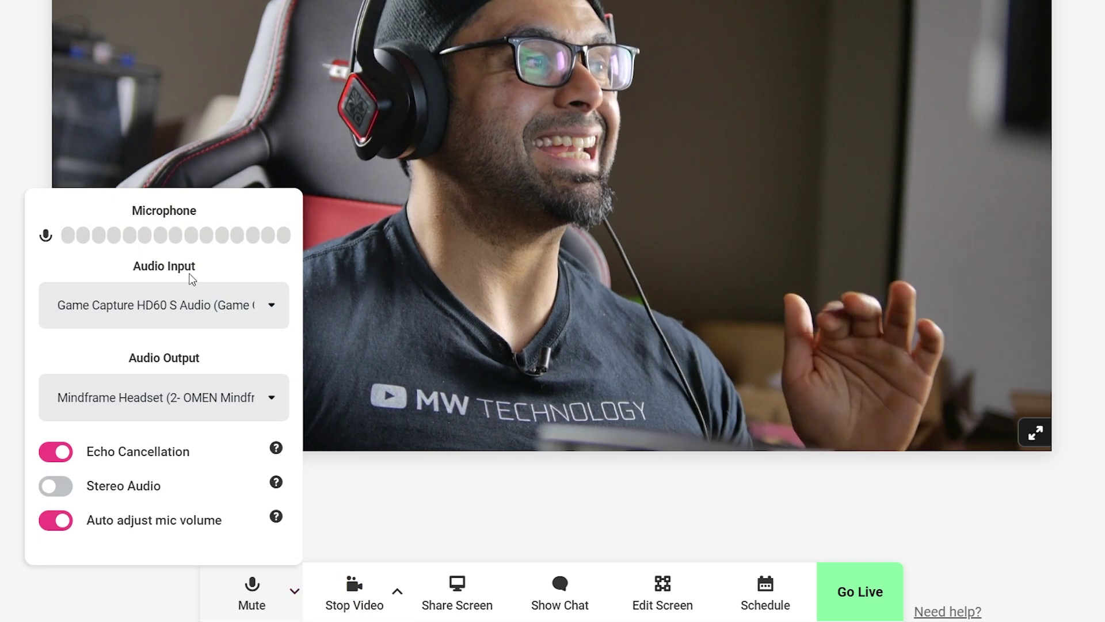
pyautogui.click(190, 303)
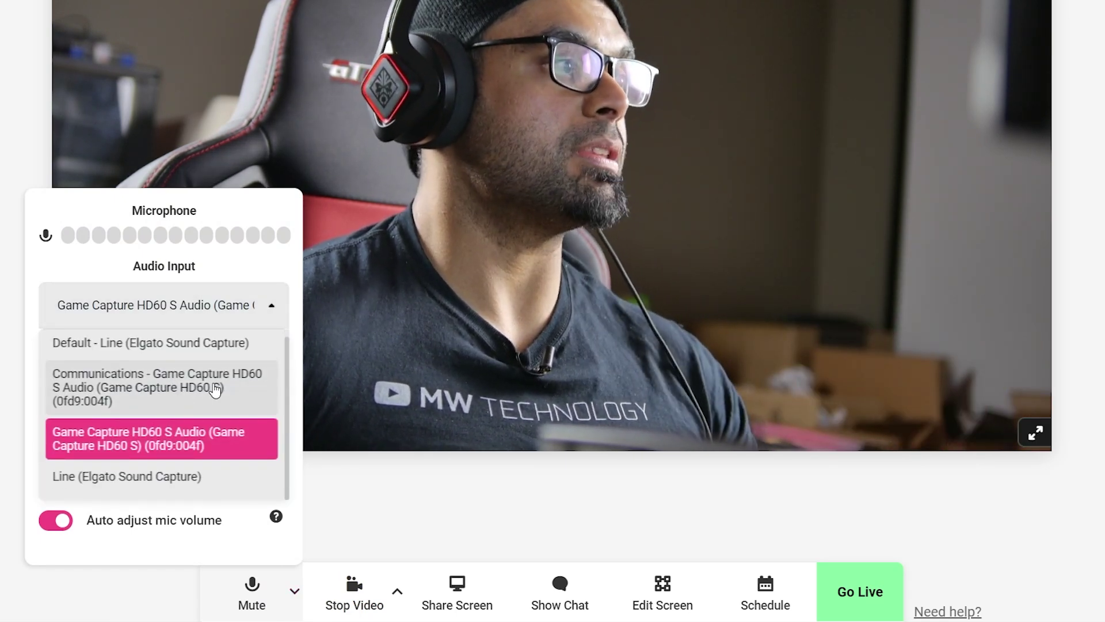
pyautogui.click(249, 270)
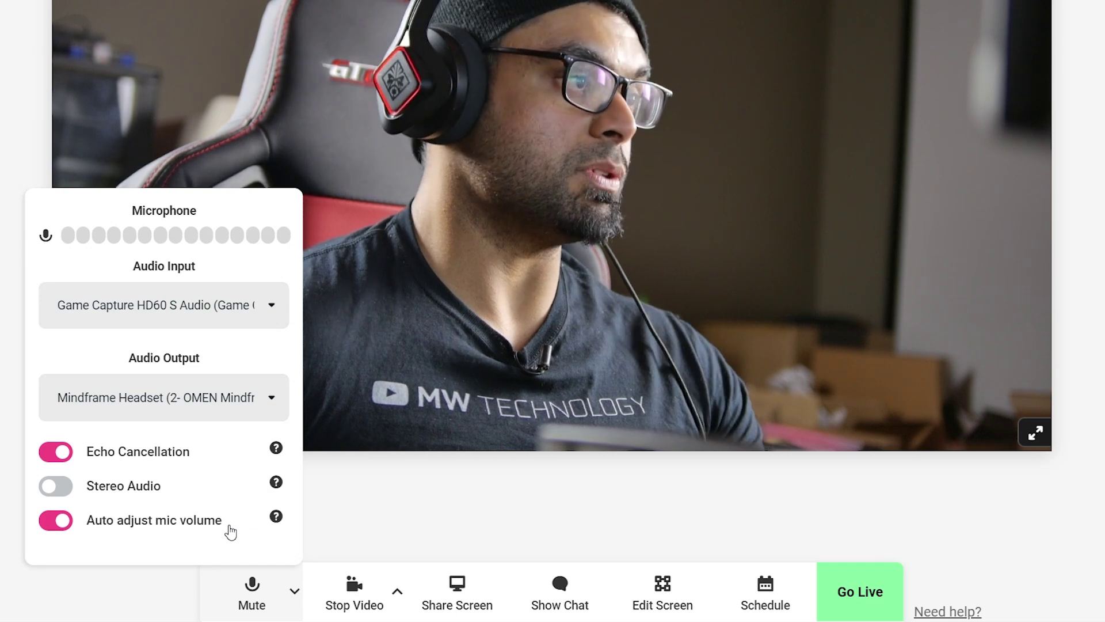
pyautogui.click(410, 538)
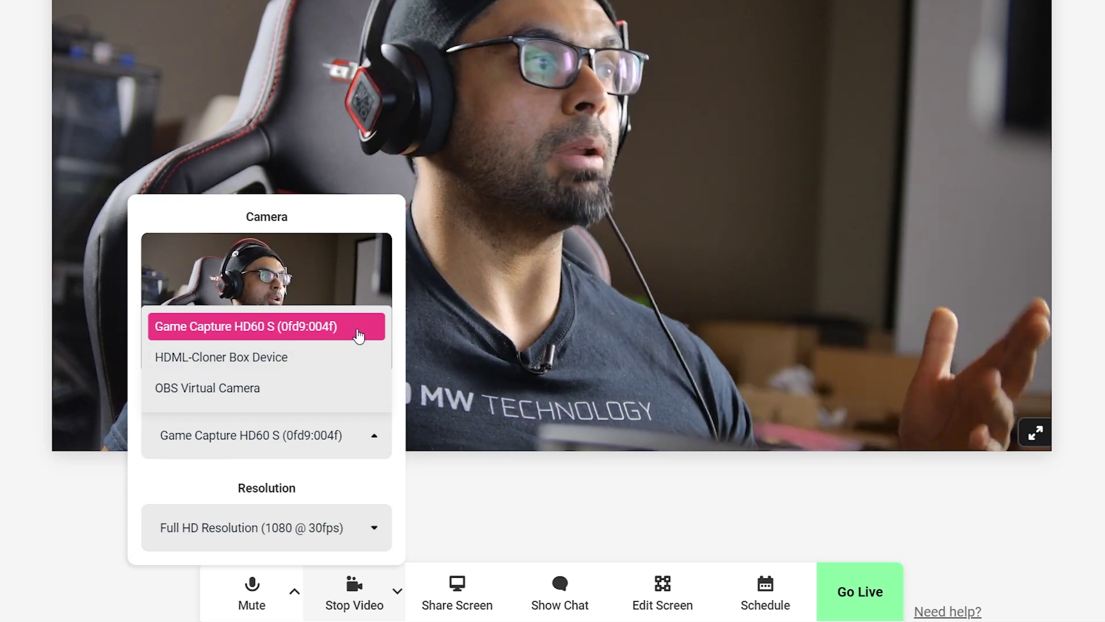
pyautogui.click(366, 491)
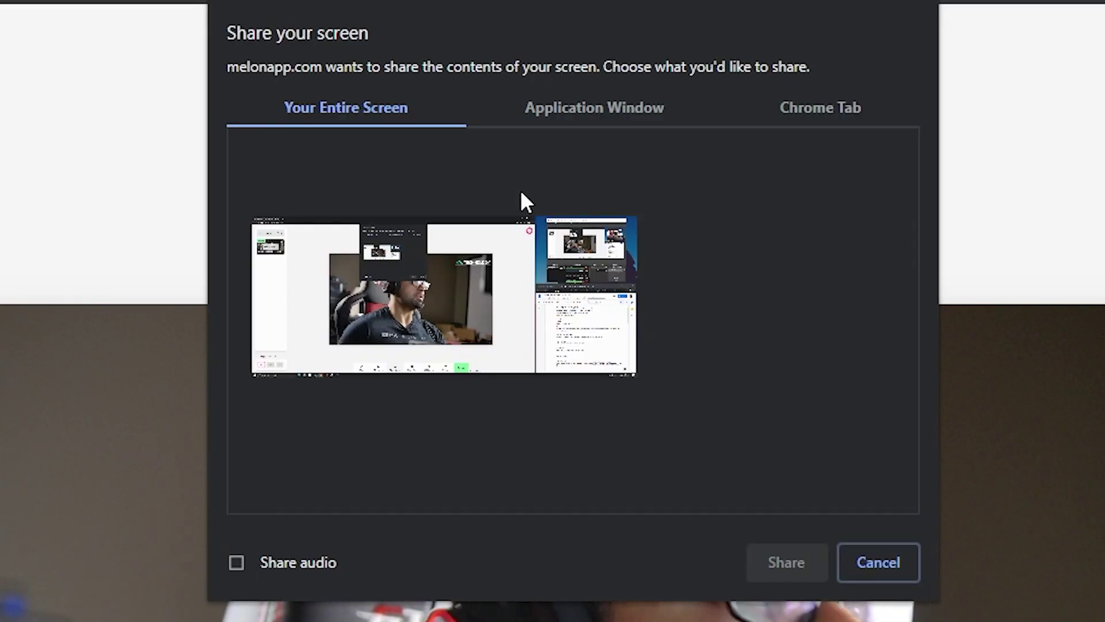
# Review the entire screen, application window and Chrome tab sharing choices, and cancel the screen share
pyautogui.click(619, 109)
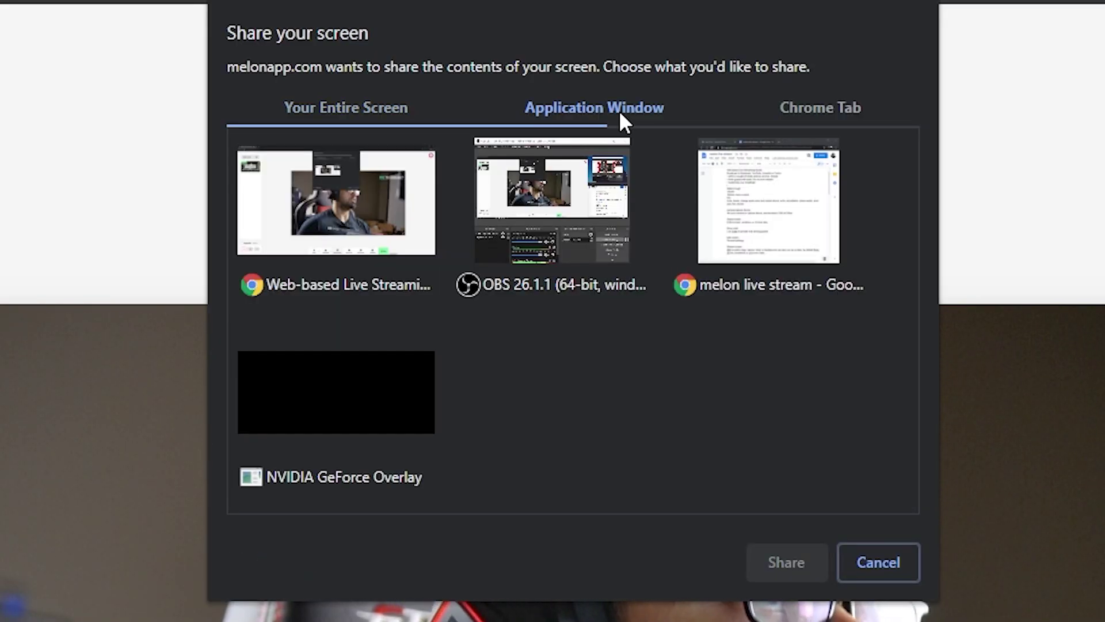
pyautogui.click(857, 115)
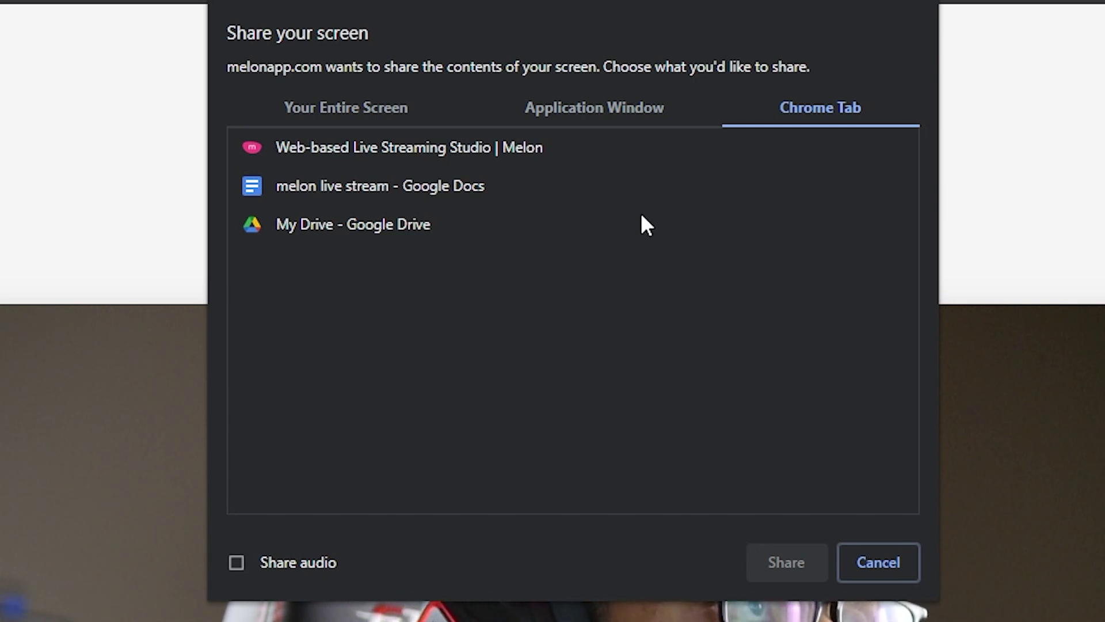
pyautogui.click(622, 118)
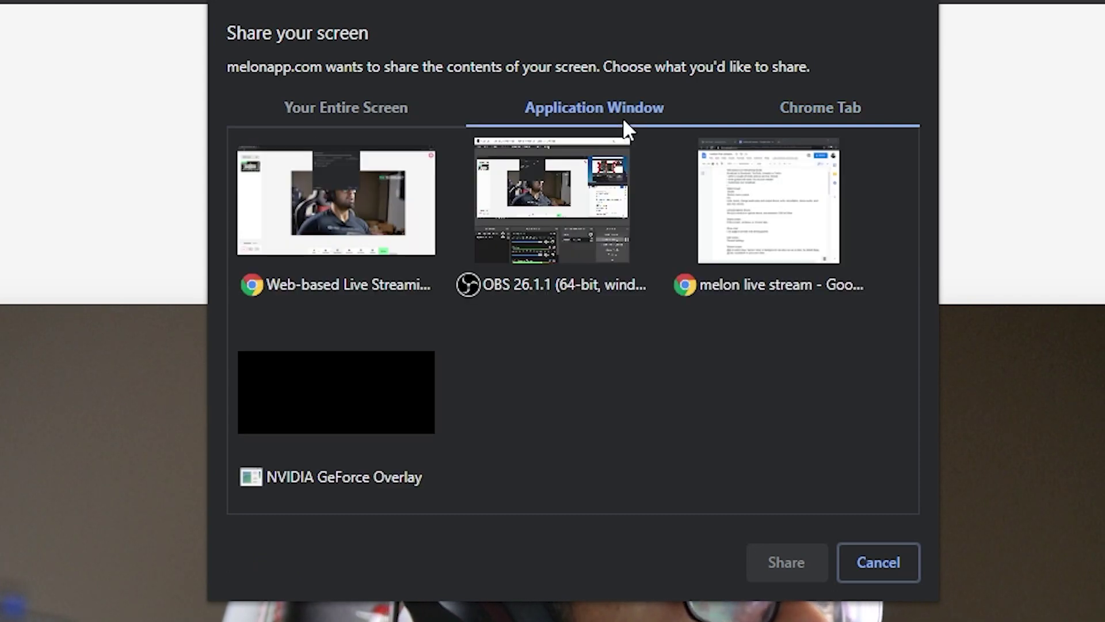
pyautogui.click(320, 108)
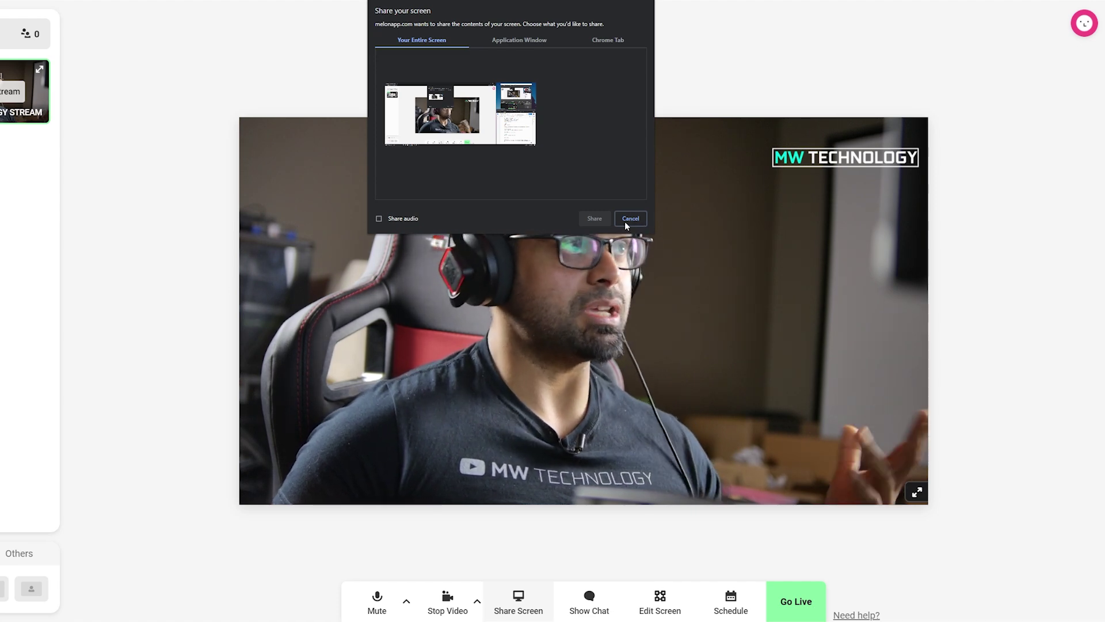
pyautogui.click(625, 219)
# Show the chat and switch from the stream chat to the private chat
pyautogui.click(602, 596)
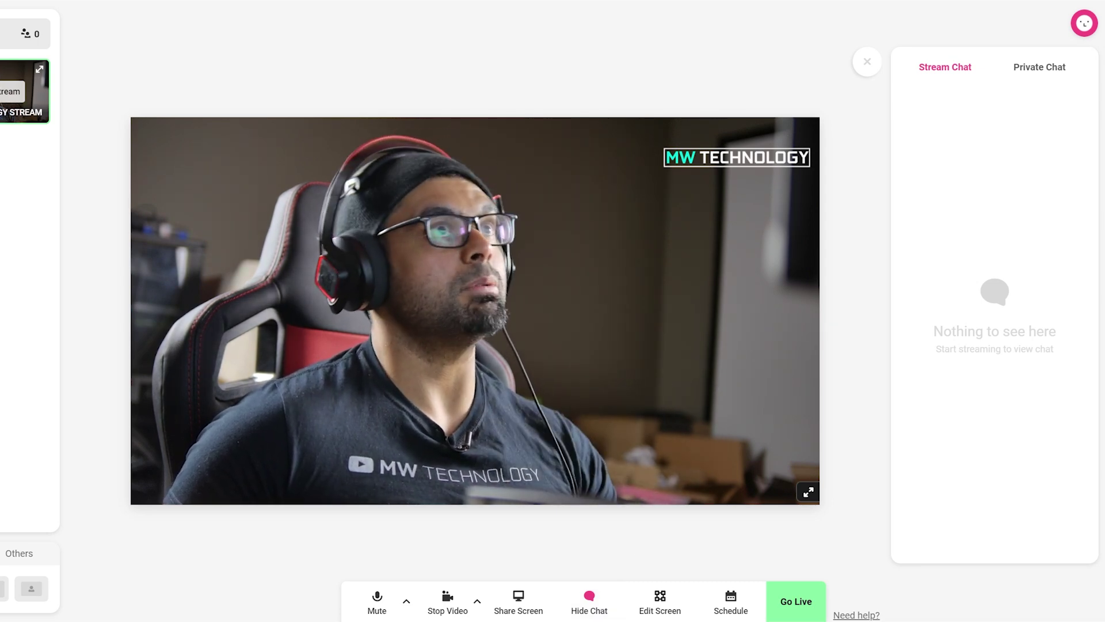
pyautogui.click(1050, 67)
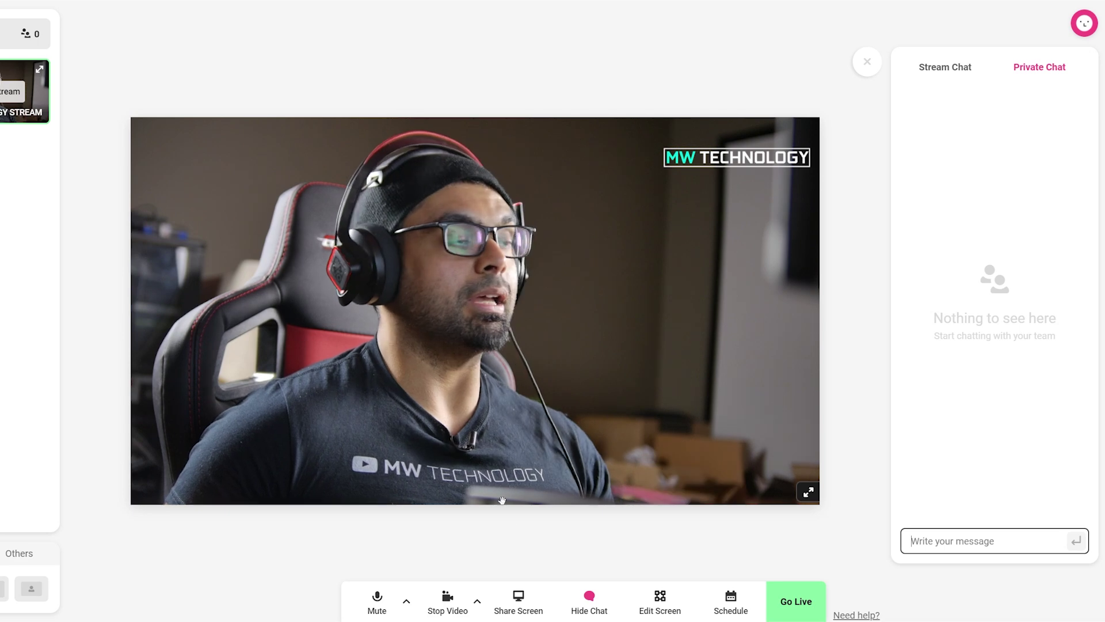
# Open the screen editing options and review the general settings, including the display name, quality and recording options
pyautogui.click(678, 606)
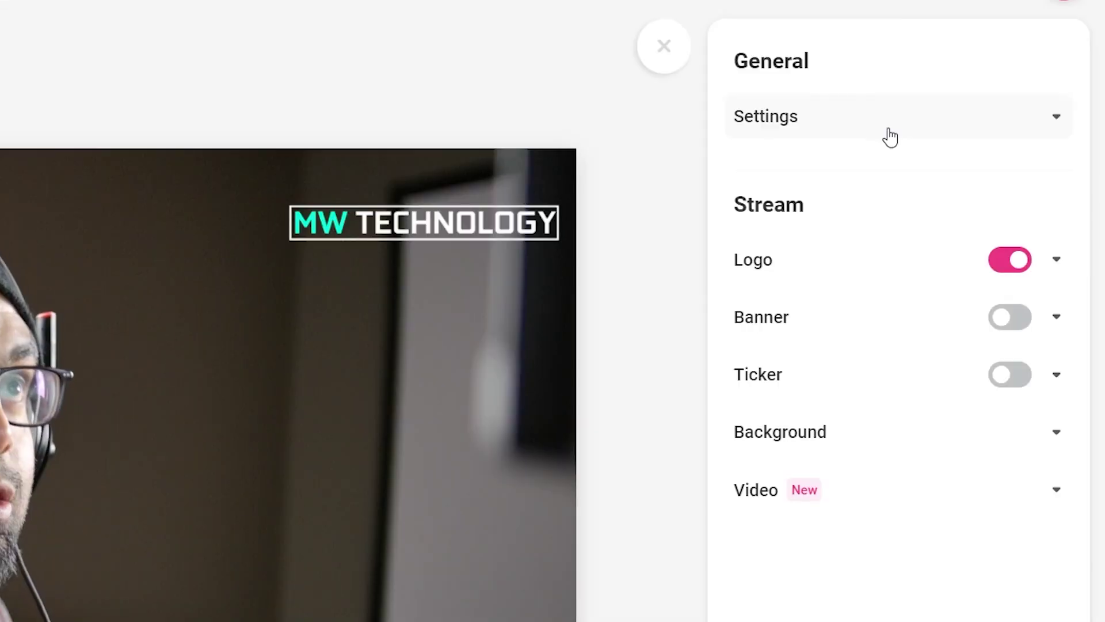
pyautogui.click(990, 109)
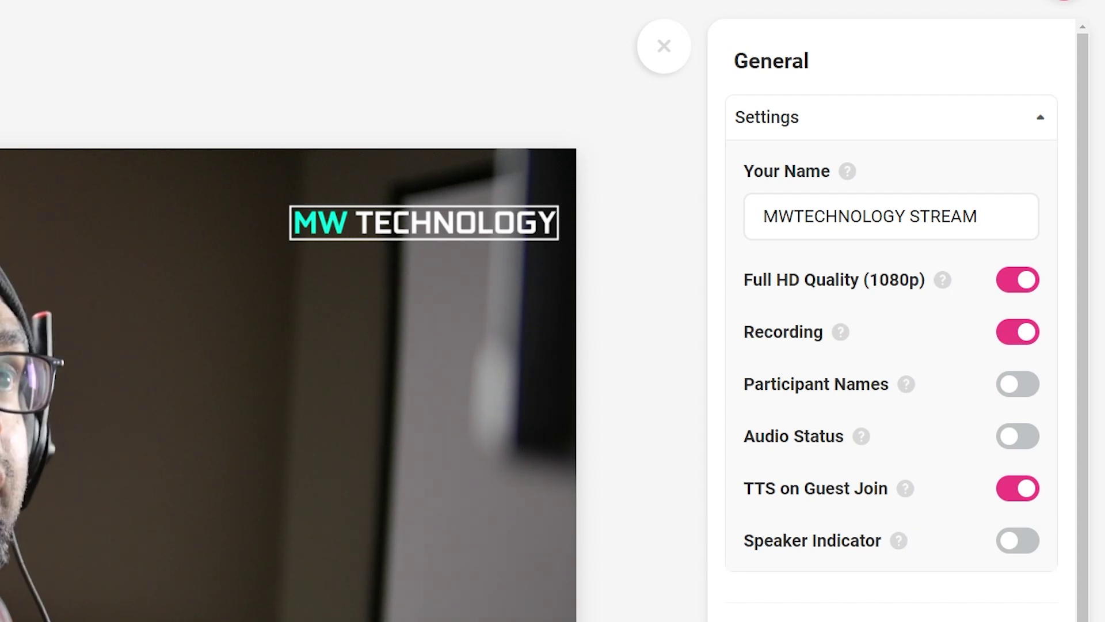
pyautogui.click(831, 135)
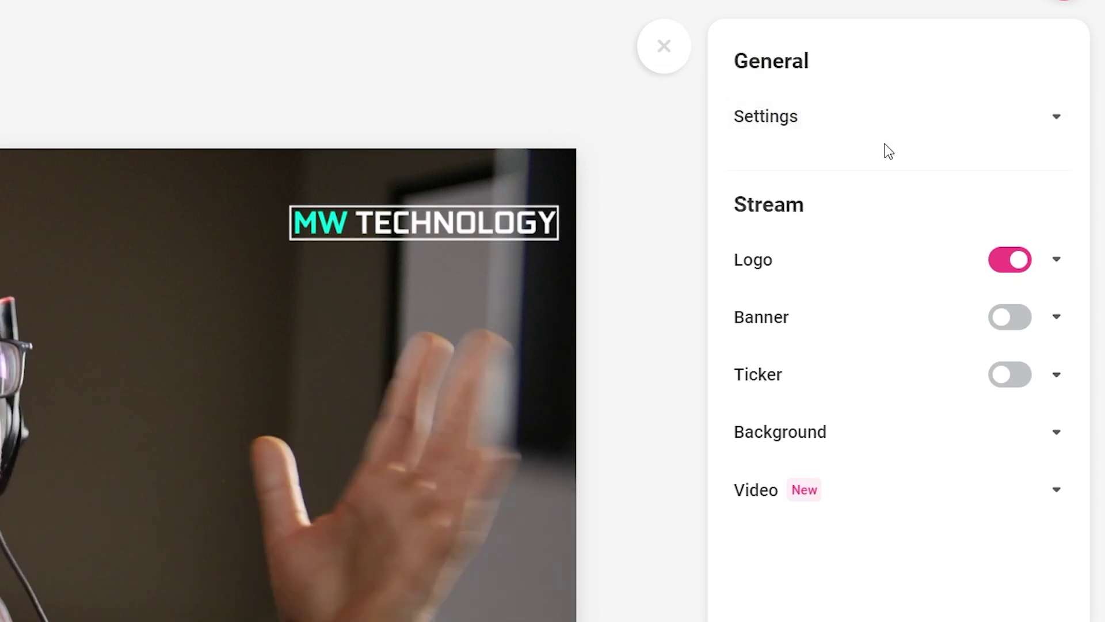
# Inspect the logo options and try the logo overlay's on/off switch, leaving the logo enabled
pyautogui.click(1050, 262)
pyautogui.click(1049, 262)
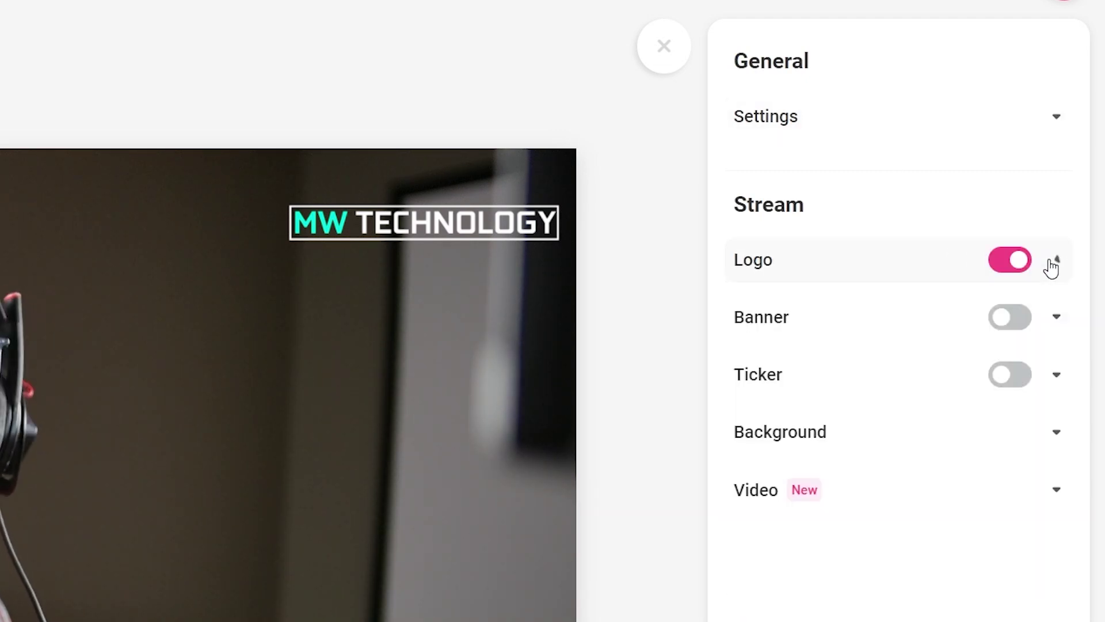
pyautogui.click(1011, 268)
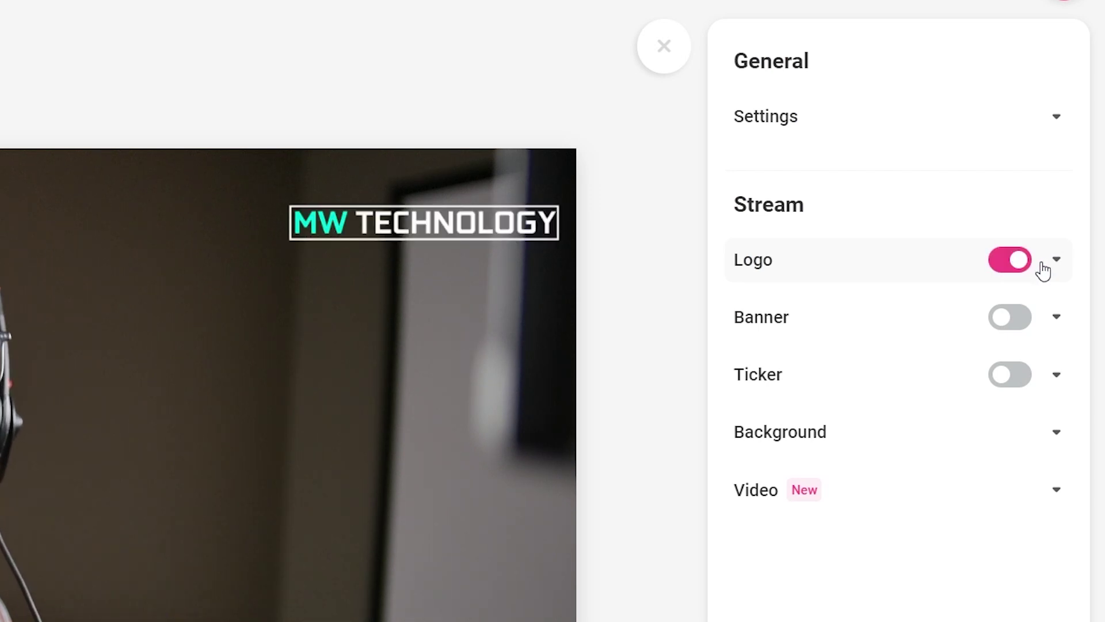
pyautogui.click(1056, 262)
pyautogui.click(1012, 250)
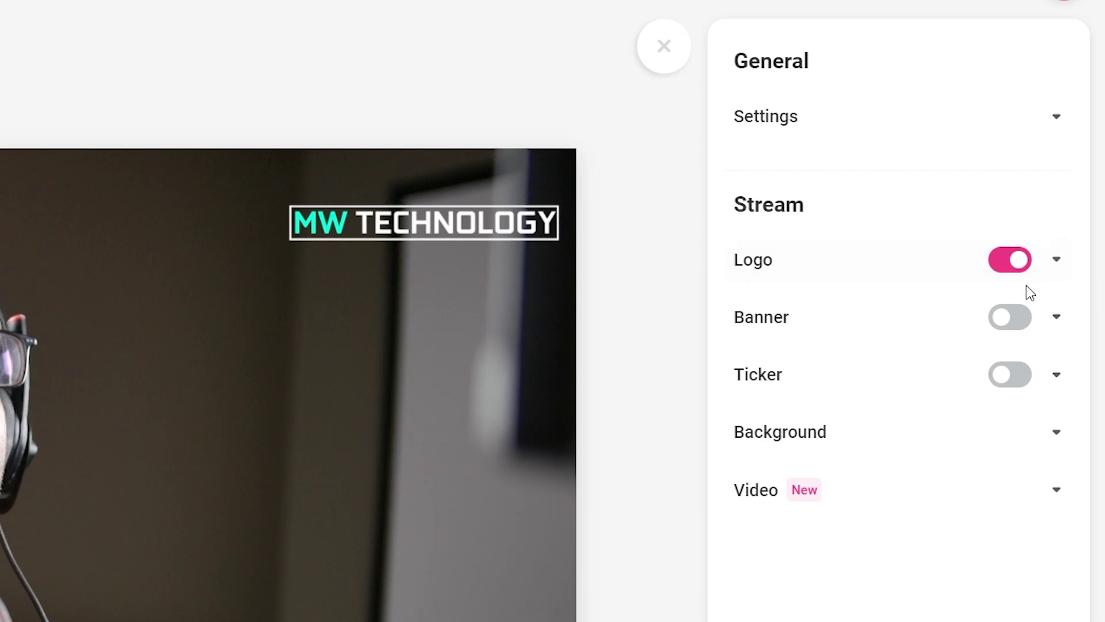
# Enable the "Sim Racing Live Stream" banner and review its text, font and colour options
pyautogui.click(1011, 322)
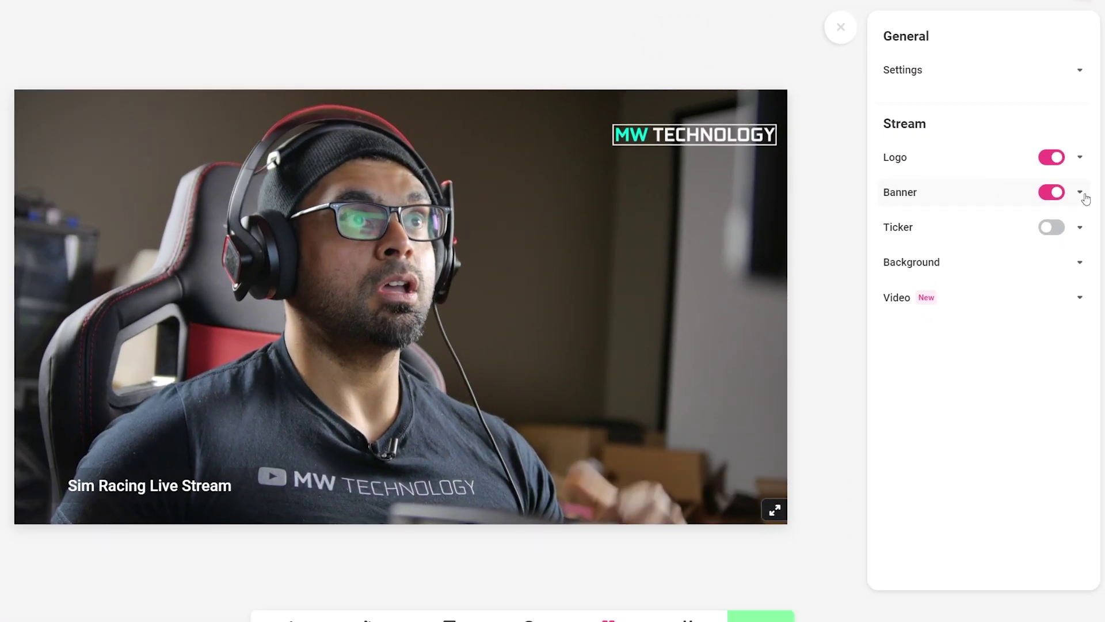
pyautogui.click(1080, 192)
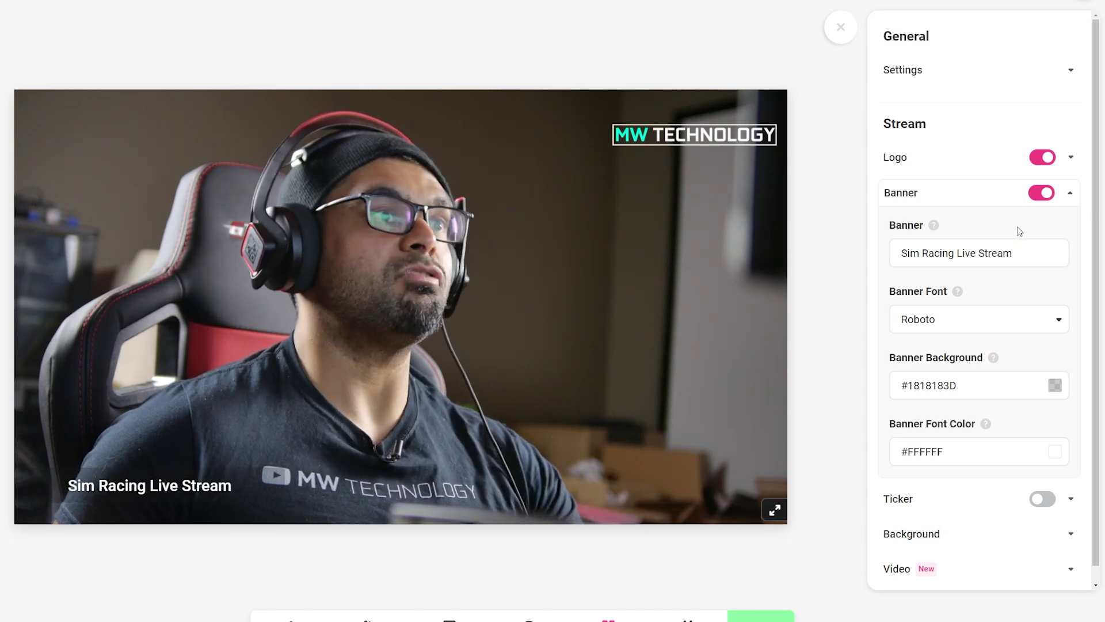
pyautogui.click(1068, 195)
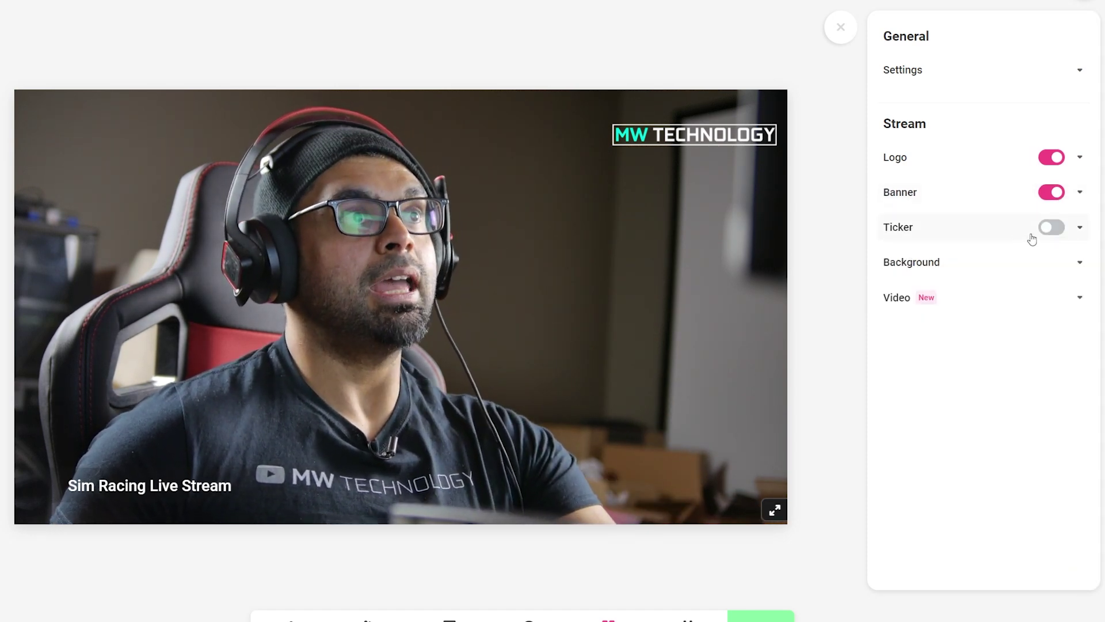
# Try the scrolling ticker on the stream and turn it off again
pyautogui.click(1057, 229)
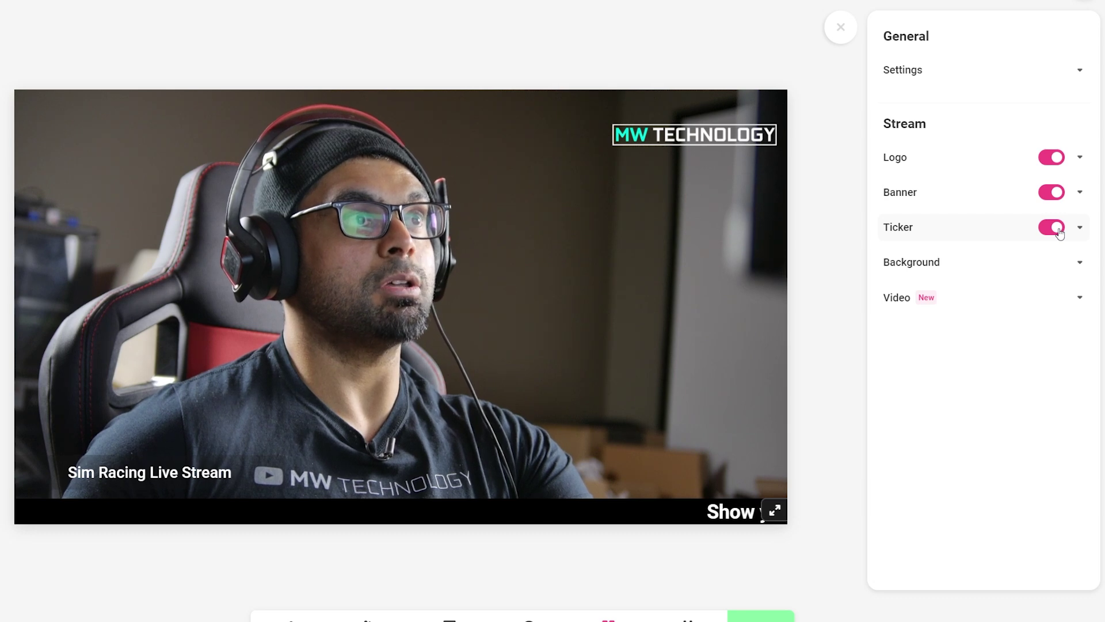
pyautogui.click(1059, 231)
# Look through the library of stream backgrounds and collapse it without choosing one
pyautogui.click(1068, 264)
pyautogui.scroll(-3, 1001, 369)
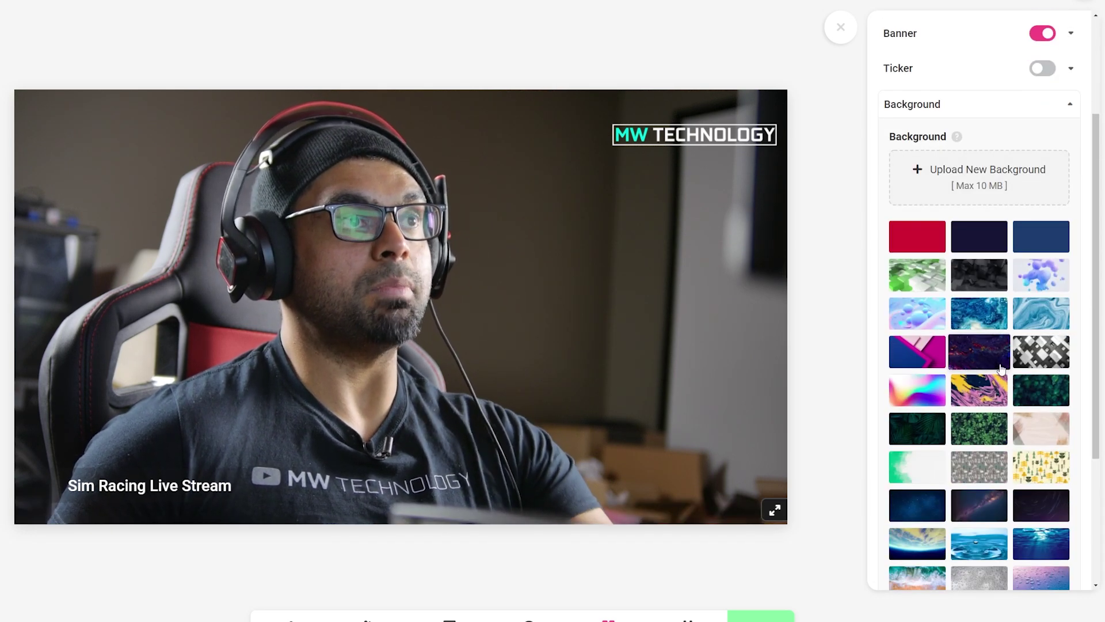
pyautogui.scroll(-3, 1001, 368)
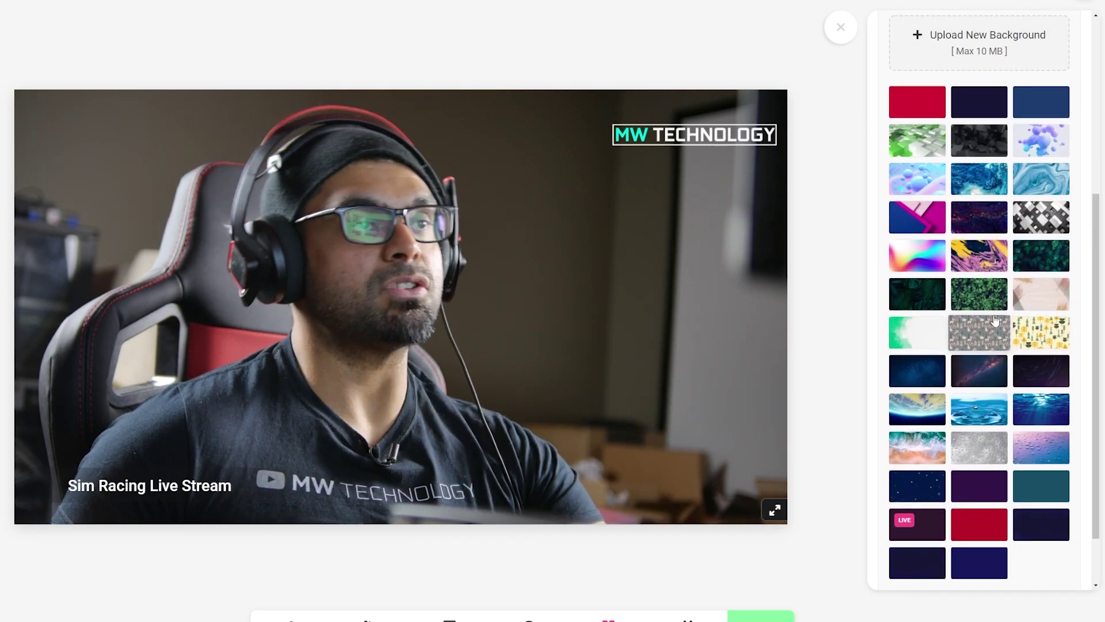
pyautogui.scroll(3, 995, 320)
pyautogui.click(1038, 108)
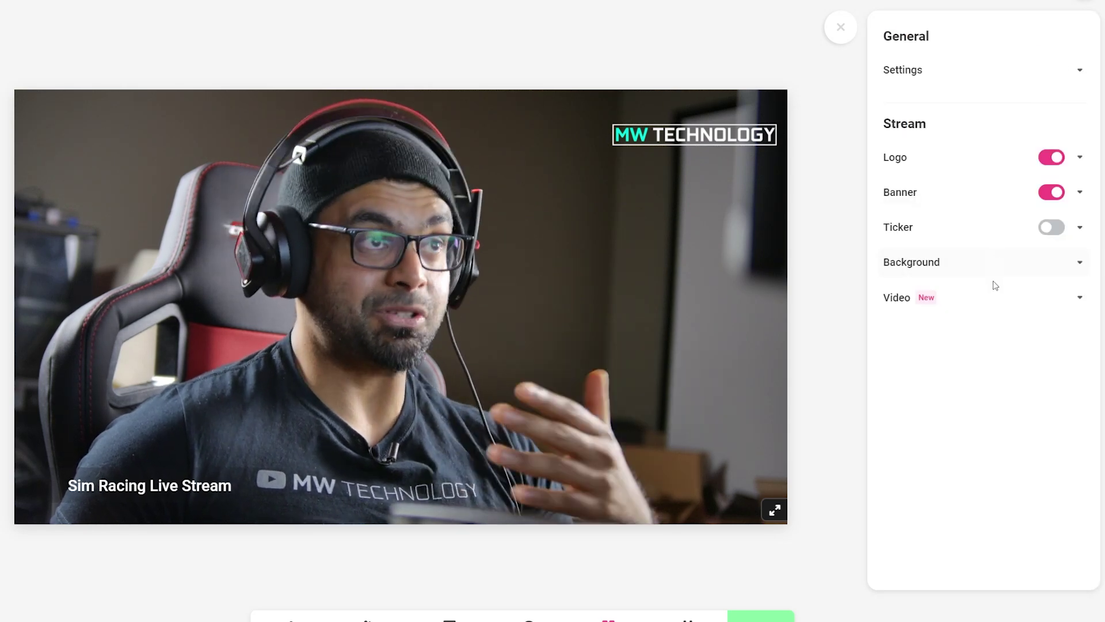
# Review the stream's video clips and upload option, and open the scheduled broadcasts
pyautogui.click(999, 307)
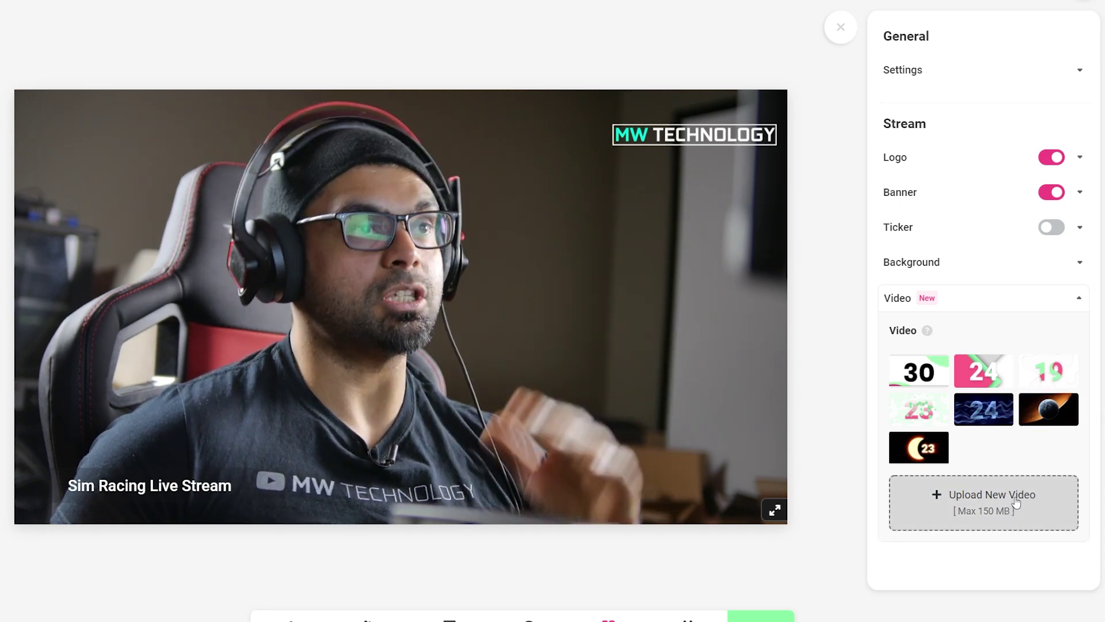
pyautogui.click(1031, 310)
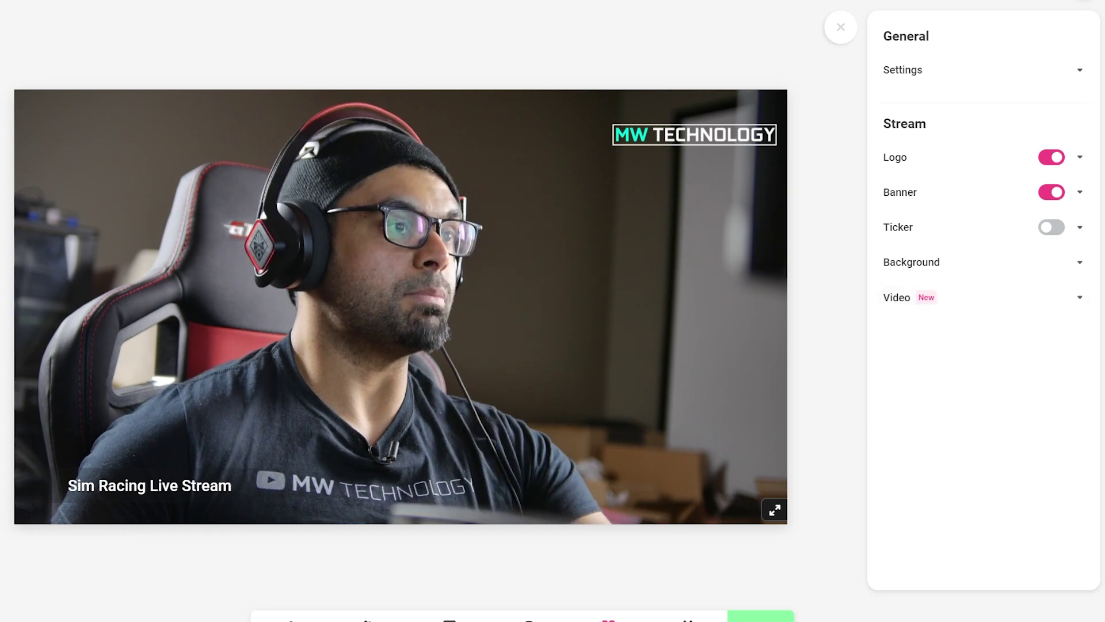
pyautogui.click(688, 618)
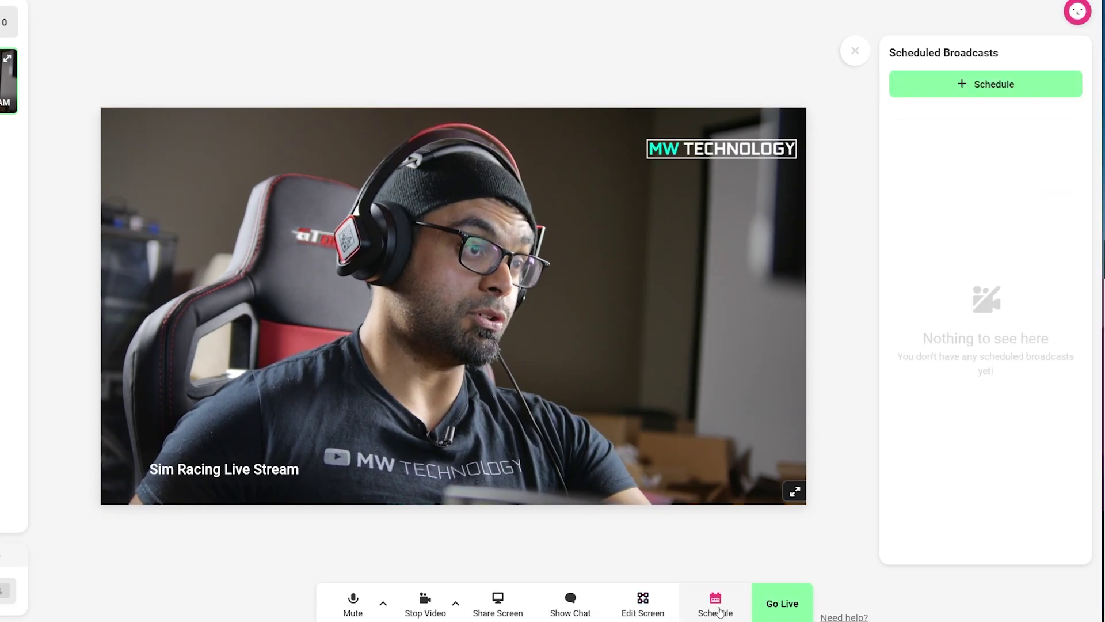
# Begin going live, expand the list of streaming destinations, and choose Record Only to reach the recording setup
pyautogui.click(780, 604)
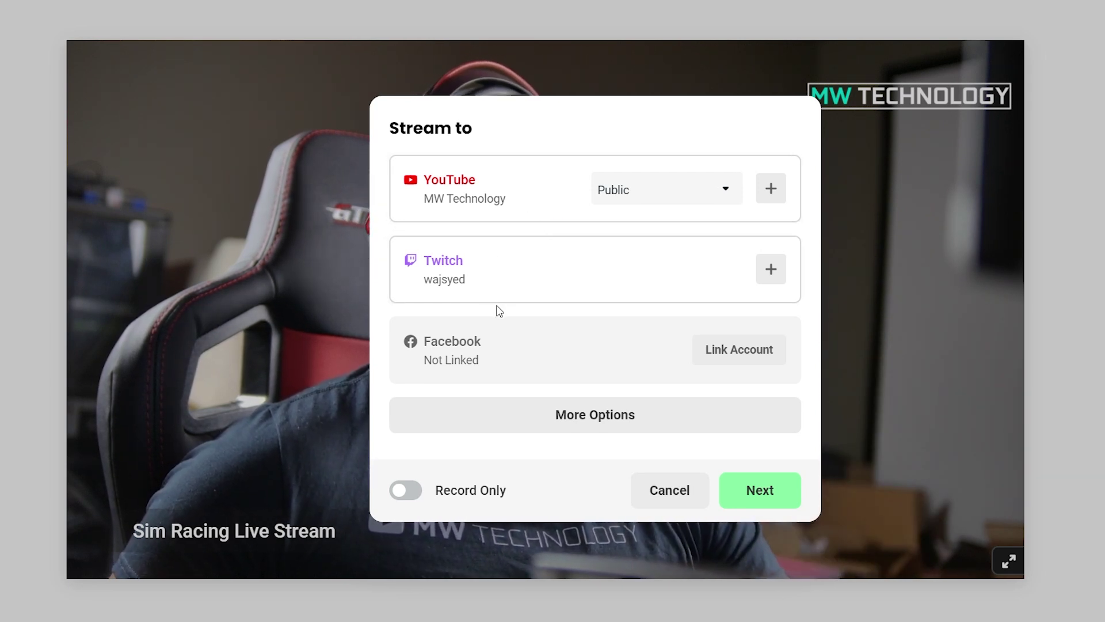
pyautogui.click(541, 423)
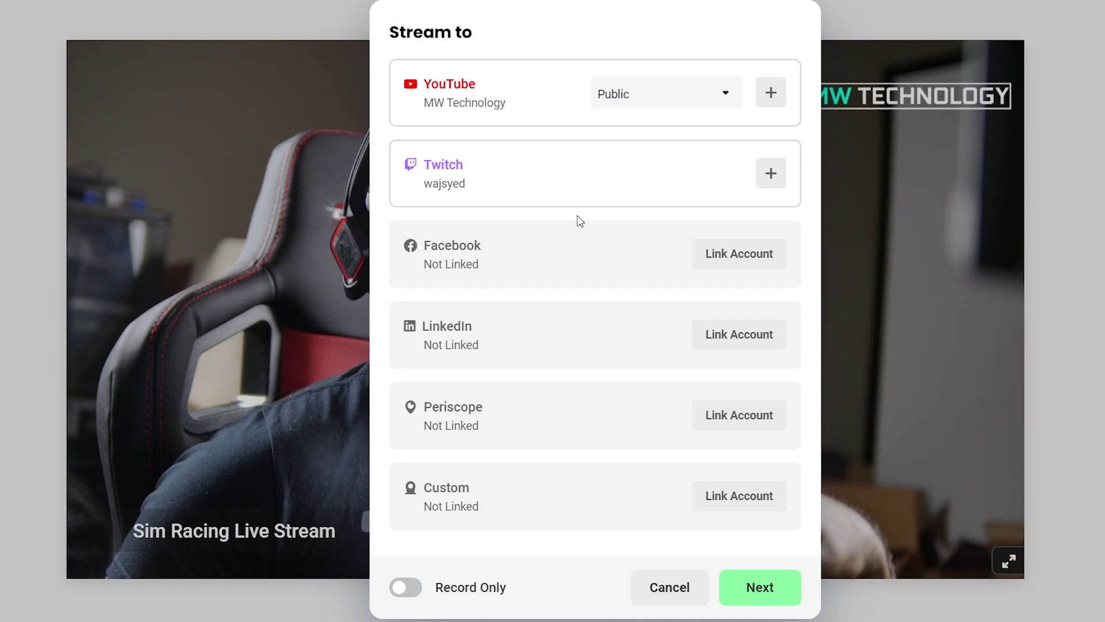
pyautogui.click(396, 589)
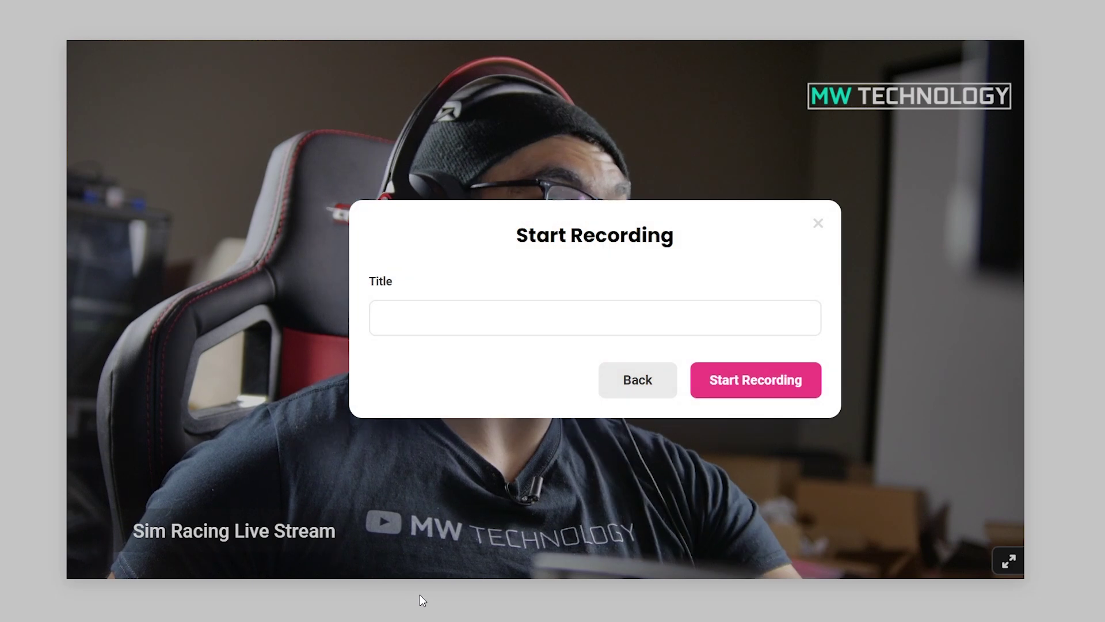
# Check the title field of the recording setup and close the setup without starting a recording
pyautogui.click(493, 320)
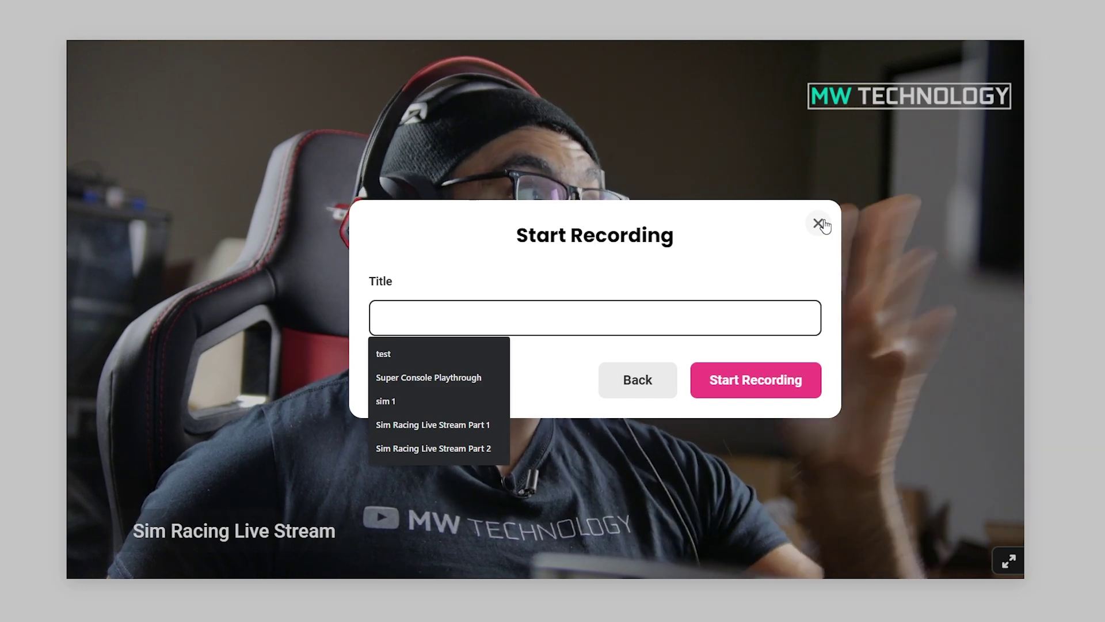
pyautogui.click(818, 224)
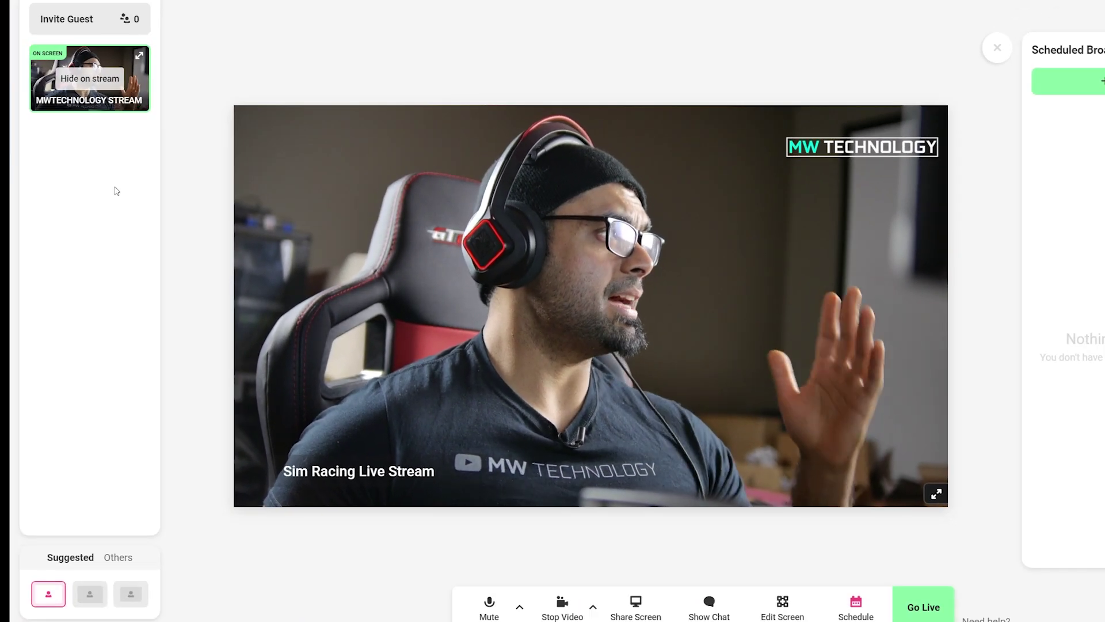
# Open the guest invitation and show Guest 2 and Guest 3 on the stream alongside the host
pyautogui.click(98, 23)
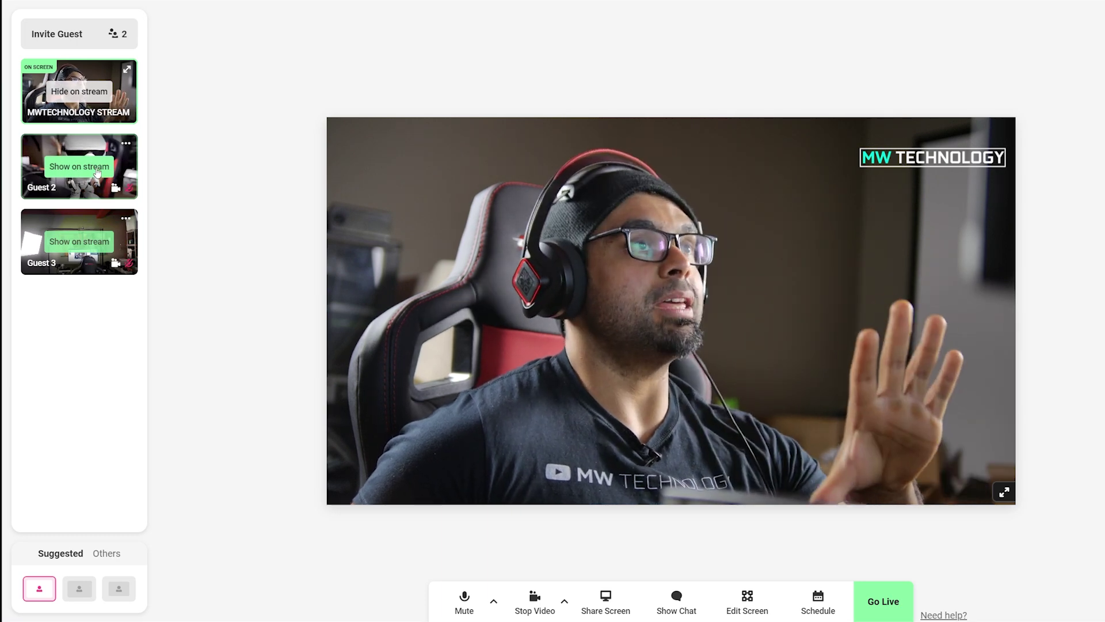
pyautogui.click(96, 170)
pyautogui.click(81, 241)
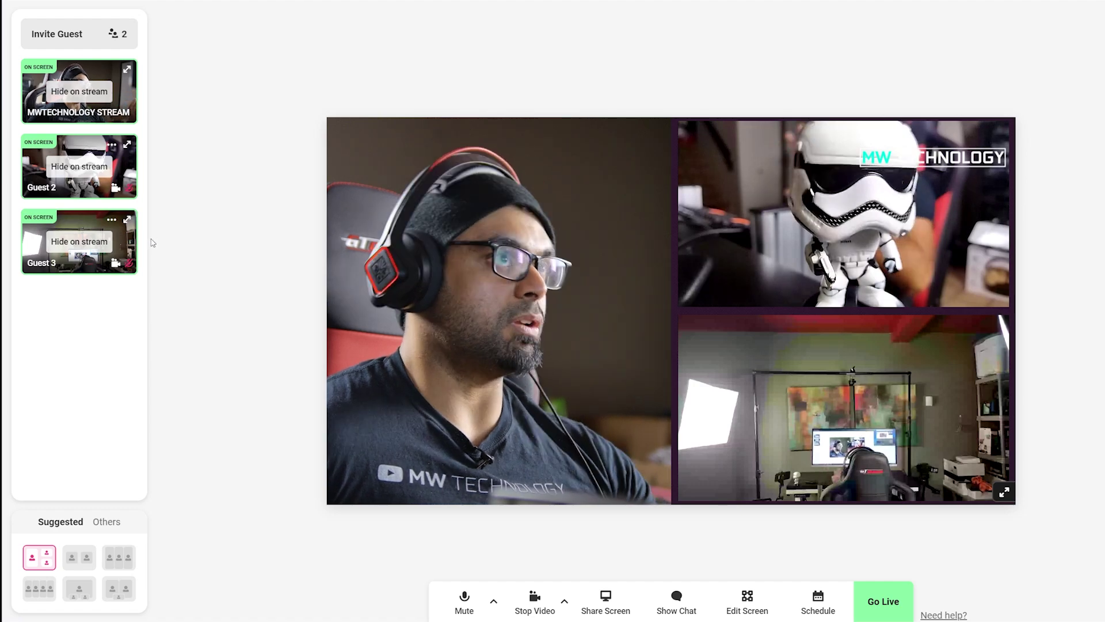
# Try the other suggested layouts for the three cameras and return to the one with a large tile beside two stacked tiles
pyautogui.click(73, 567)
pyautogui.click(119, 560)
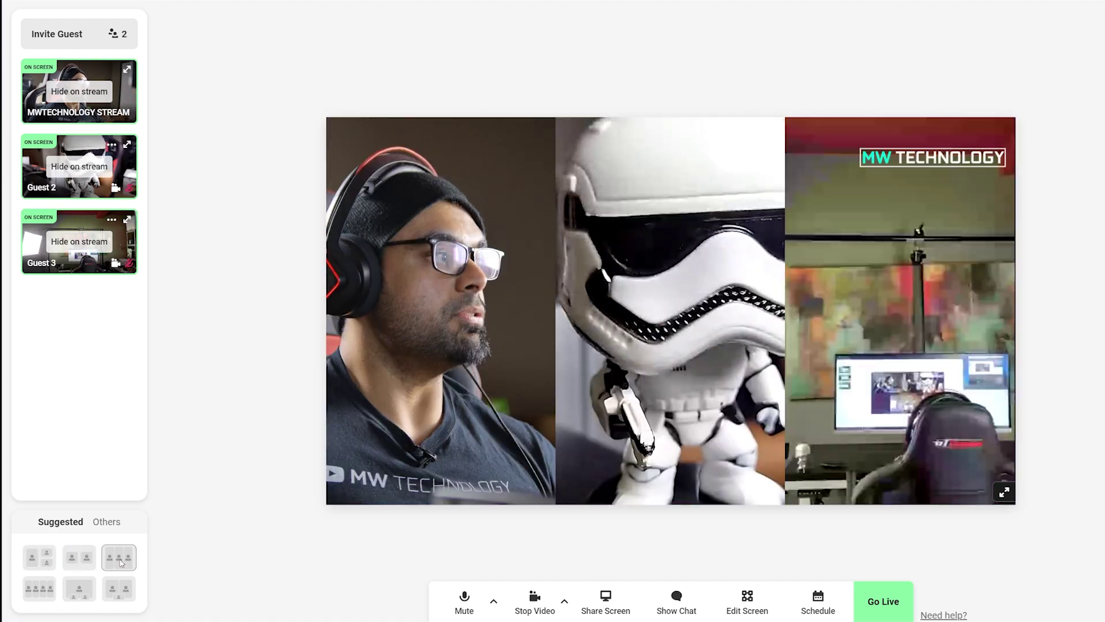
pyautogui.click(125, 584)
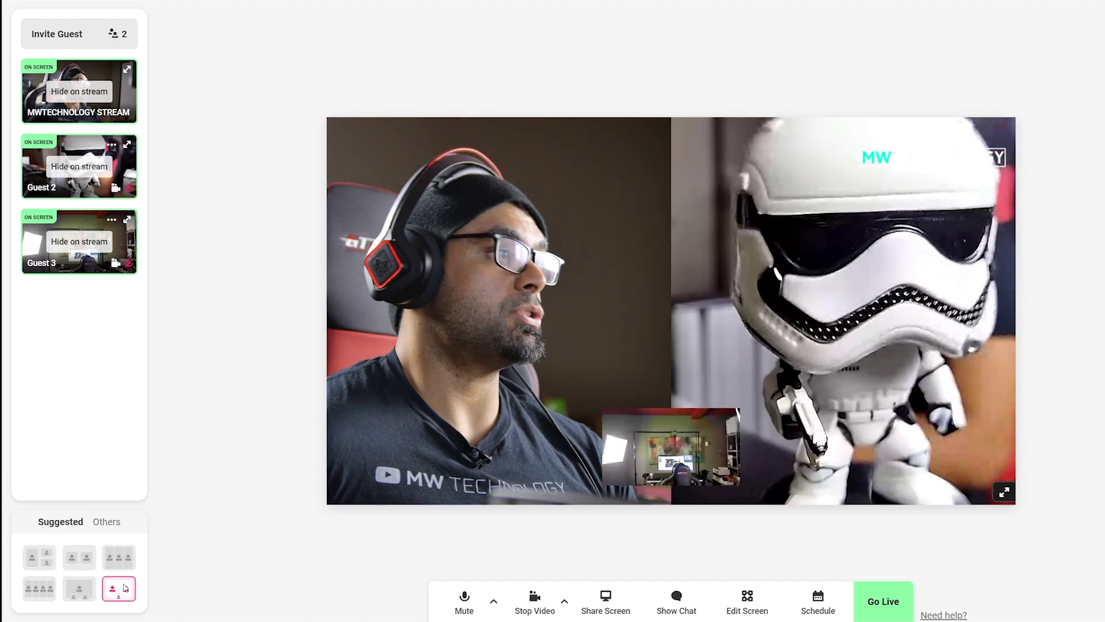
pyautogui.click(93, 593)
pyautogui.click(40, 588)
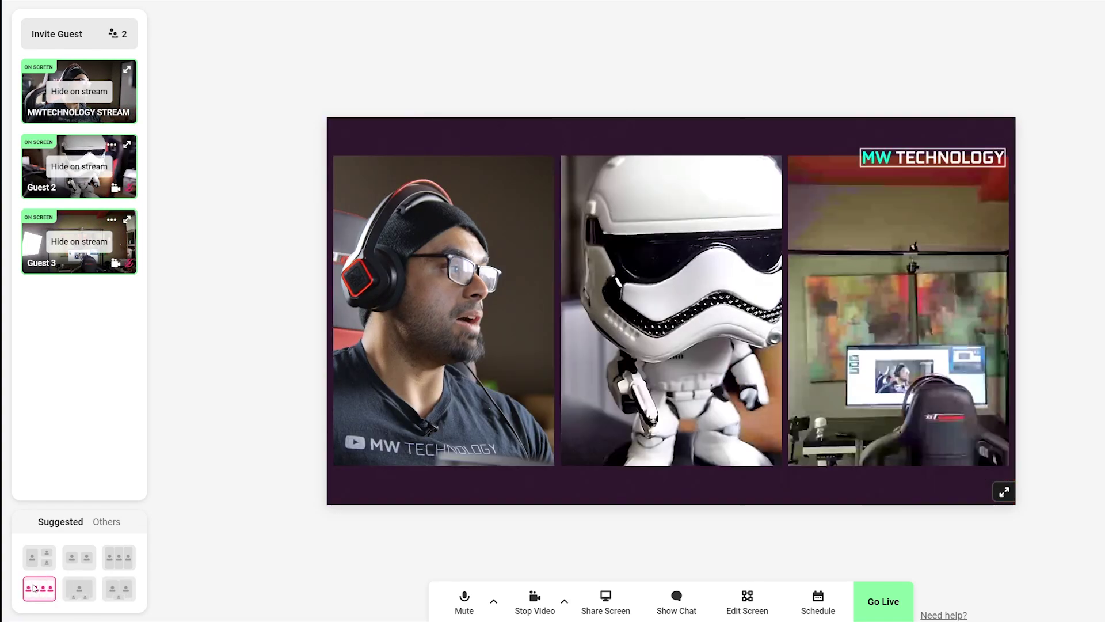
pyautogui.click(65, 568)
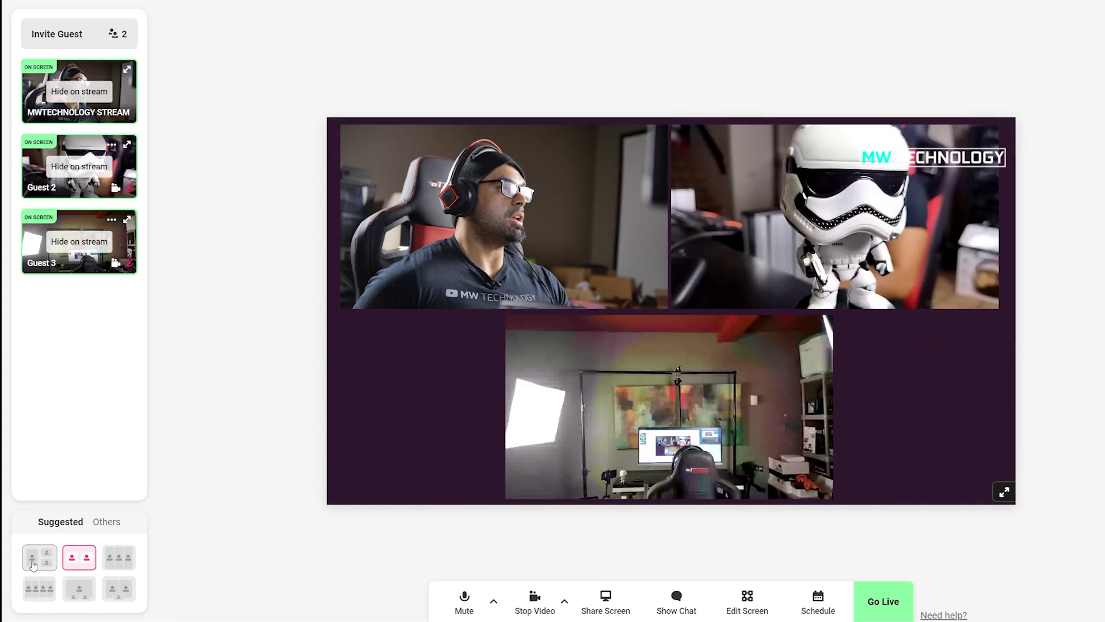
pyautogui.click(35, 563)
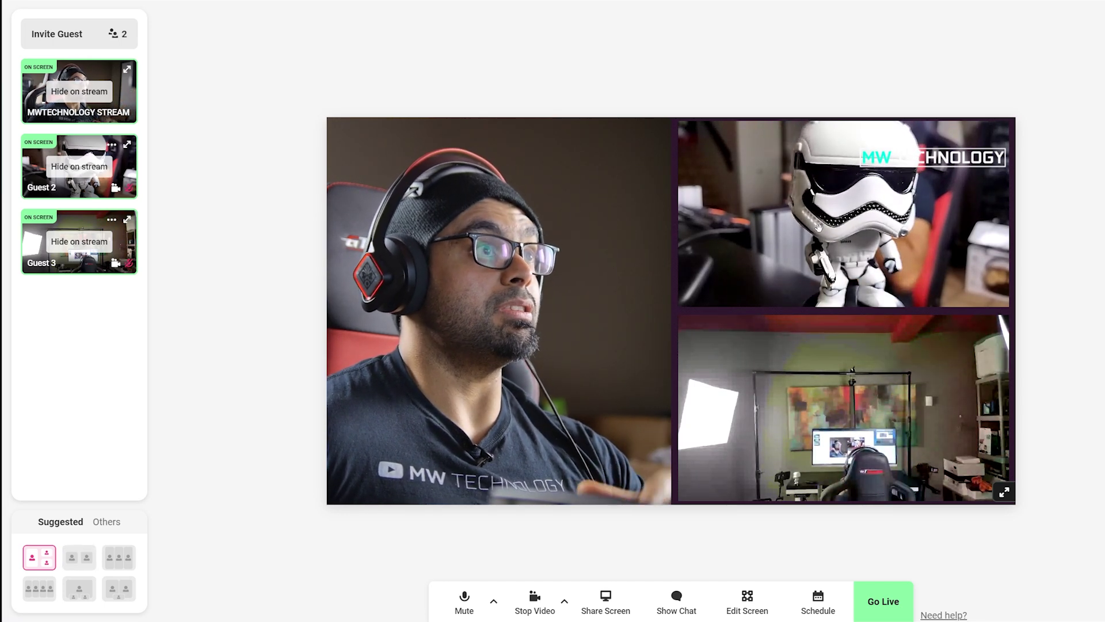
# Swap the host and Guest 2 on the stream so that Guest 2 fills the large tile
pyautogui.moveTo(818, 226); pyautogui.dragTo(461, 318)
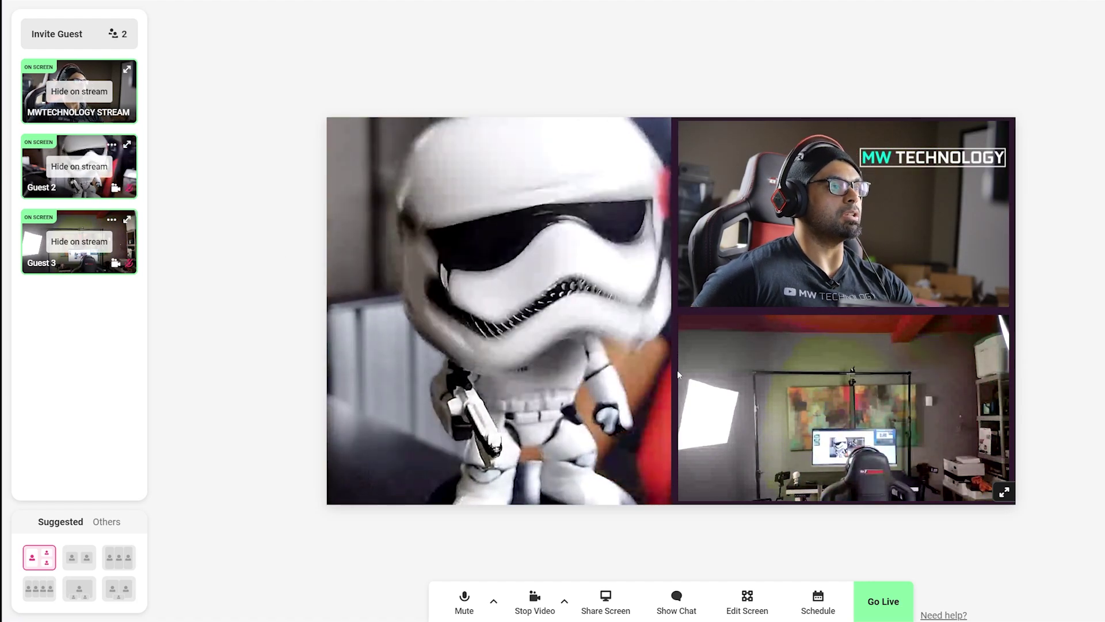
pyautogui.moveTo(785, 412); pyautogui.dragTo(860, 428)
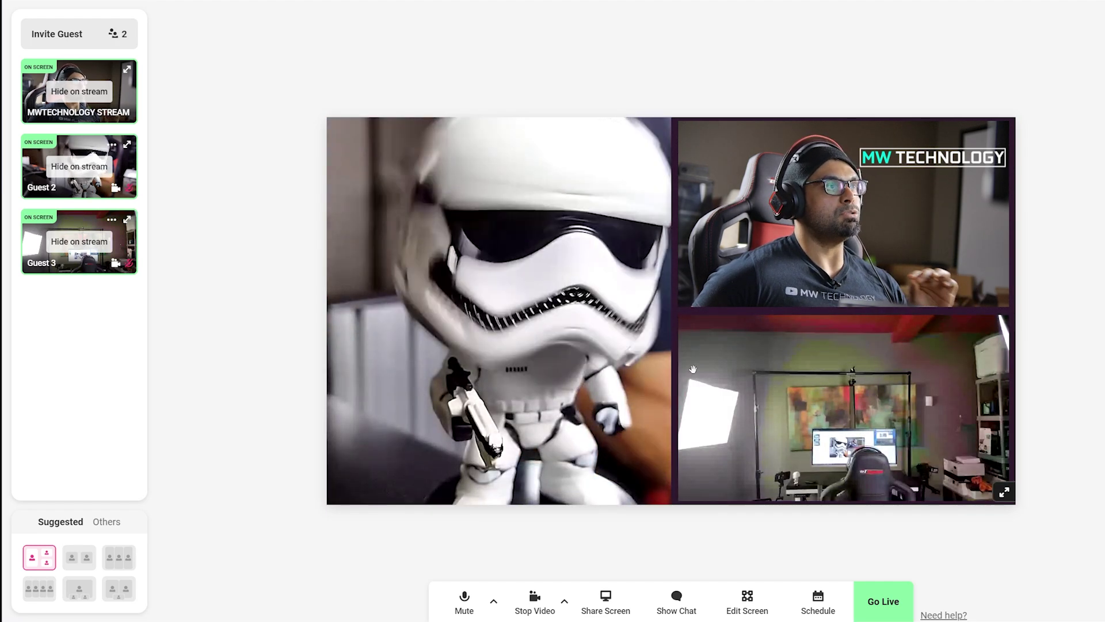